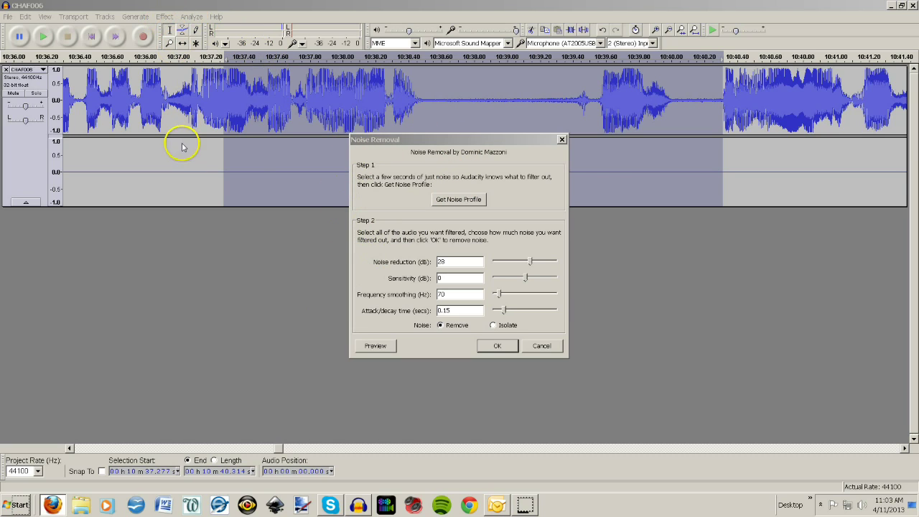
Review the Noise Removal dialog's reduction amount, frequency smoothing and attack/decay values
click(468, 143)
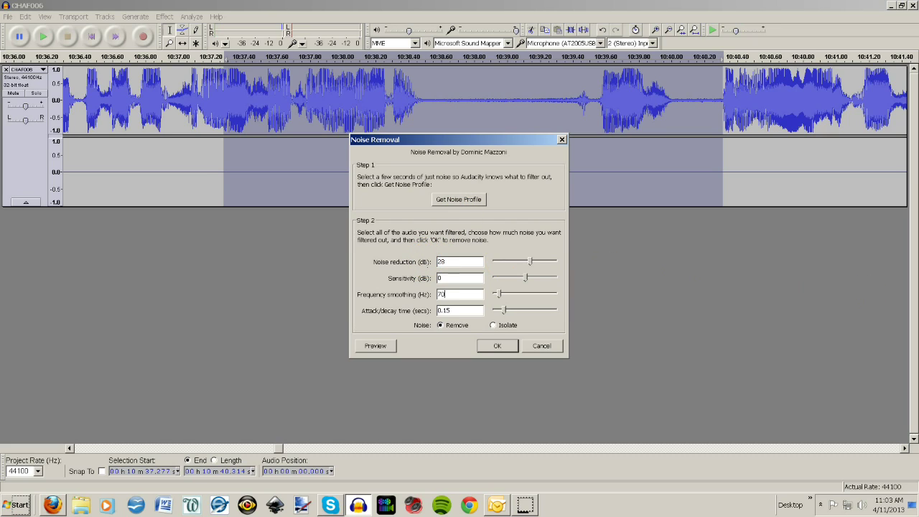
key(alt+Tab)
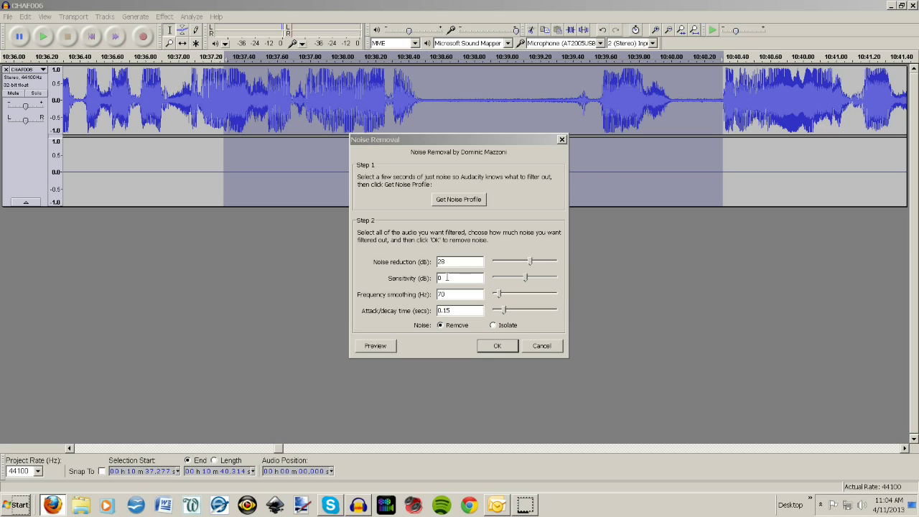
click(453, 261)
click(449, 294)
click(454, 312)
Preview the isolated noise, switch back to removing noise, and cancel the dialog
click(493, 325)
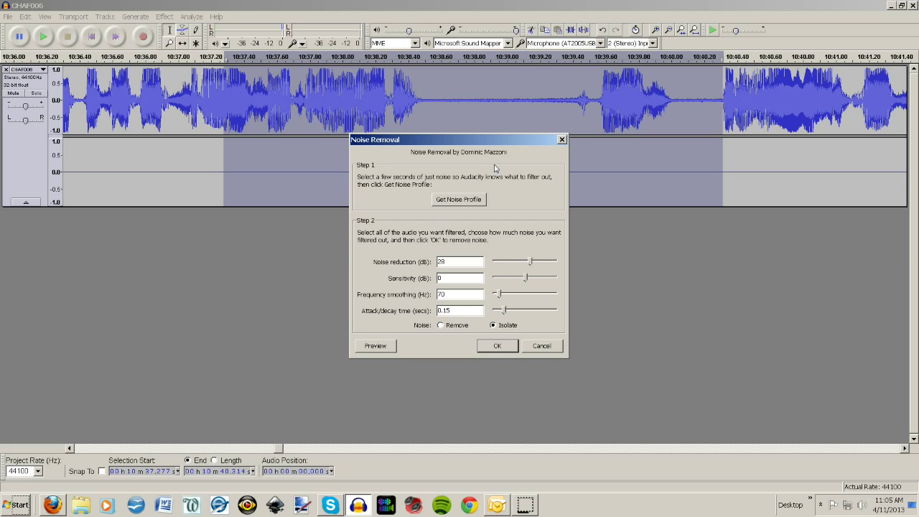
click(377, 347)
click(441, 325)
click(541, 345)
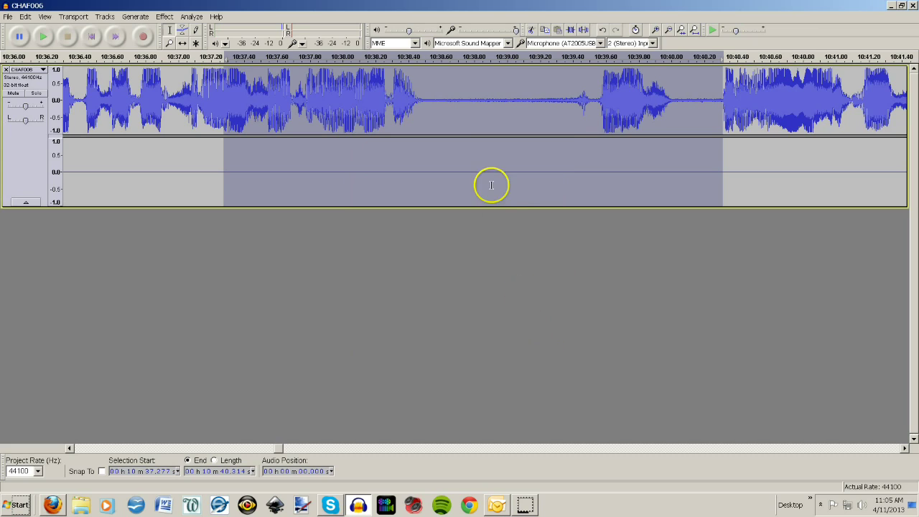
Capture a noise profile from a quiet gap, then start selecting speech from about 10:37.4
click(482, 165)
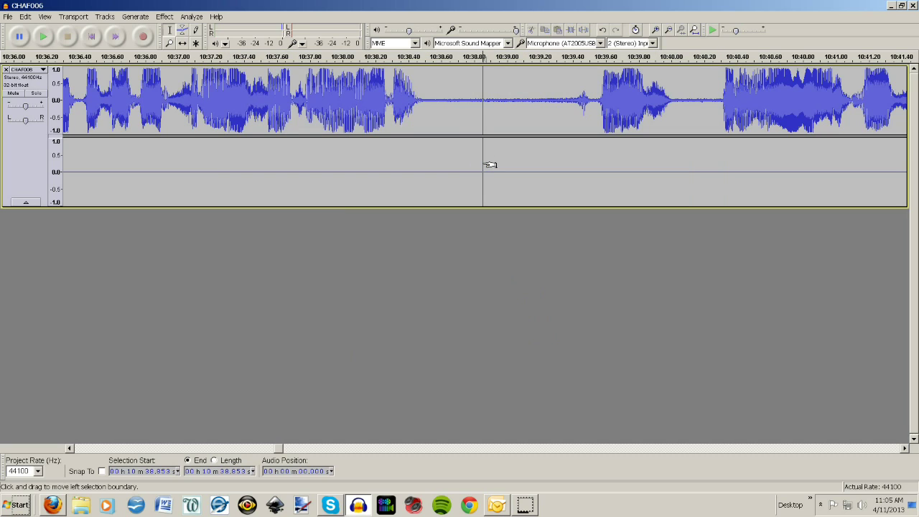
drag(453, 99, 493, 115)
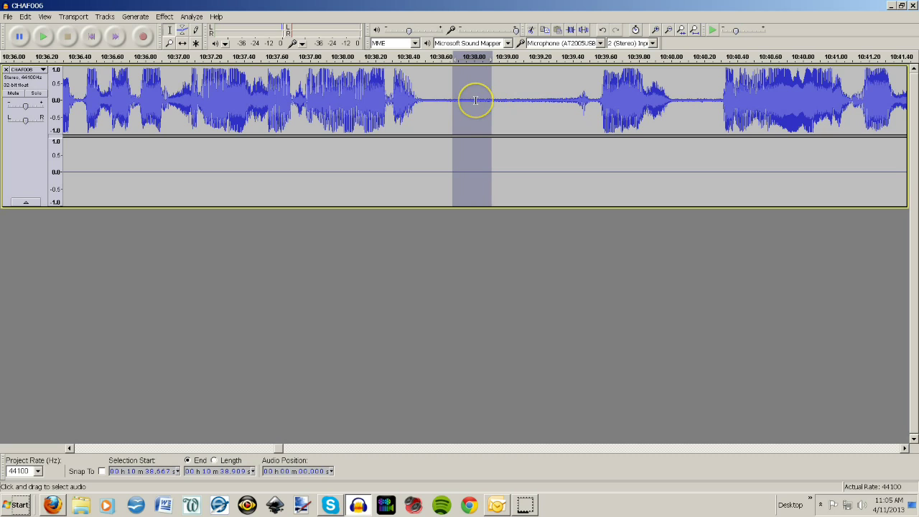
click(166, 17)
click(262, 174)
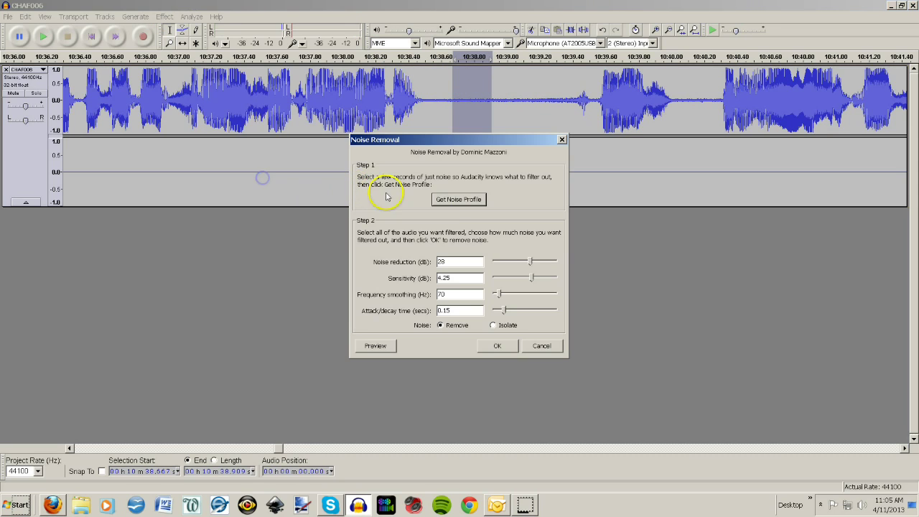
click(457, 199)
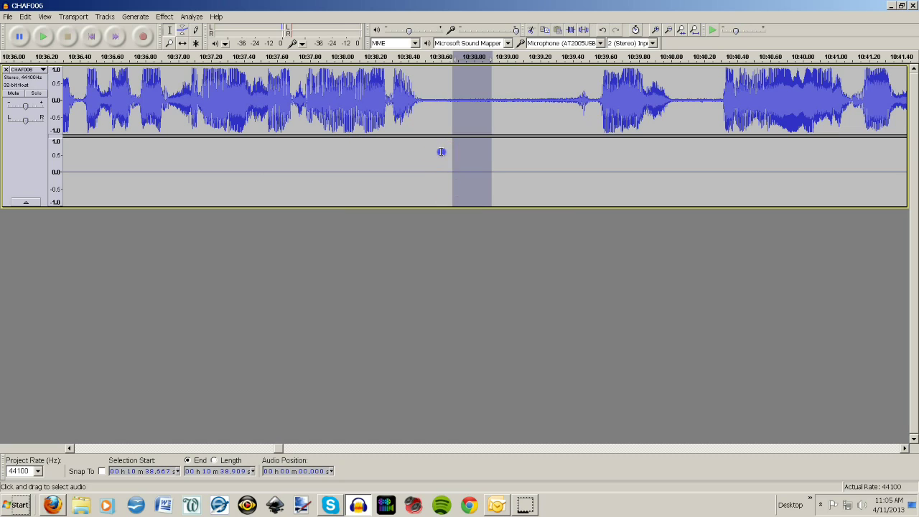
click(441, 151)
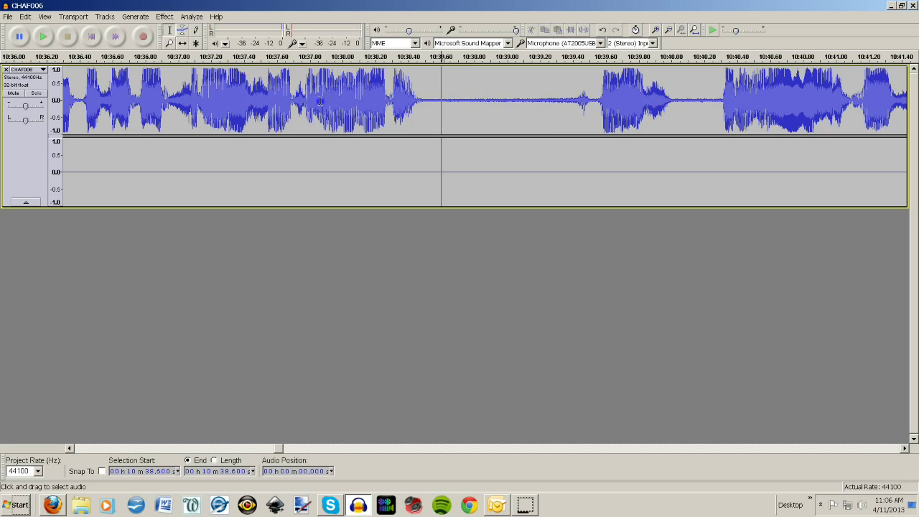
drag(238, 89, 561, 114)
Extend the speech selection to about 10:40.3 and bring up Noise Removal for it
drag(618, 118, 725, 131)
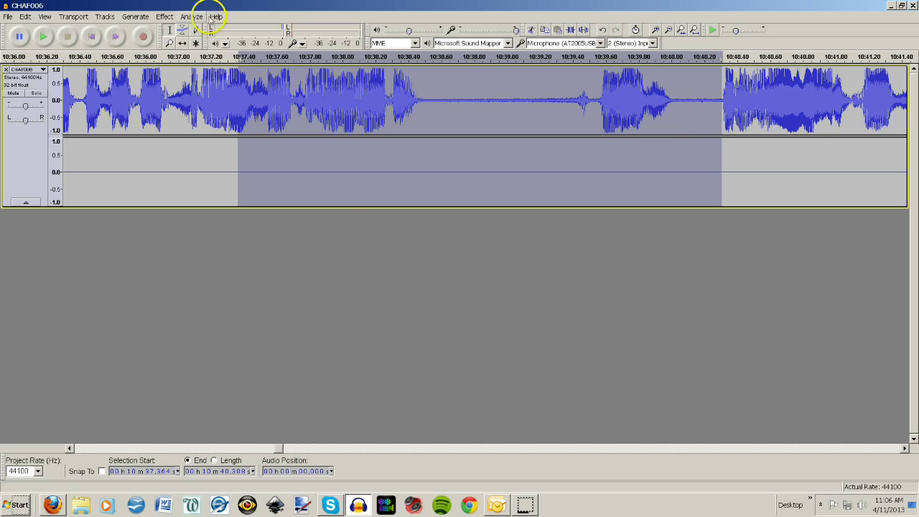
click(164, 17)
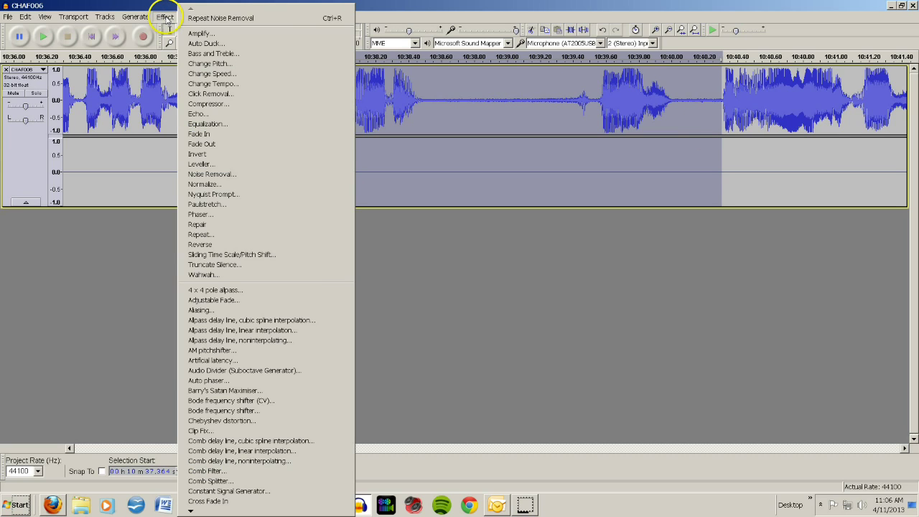
click(280, 174)
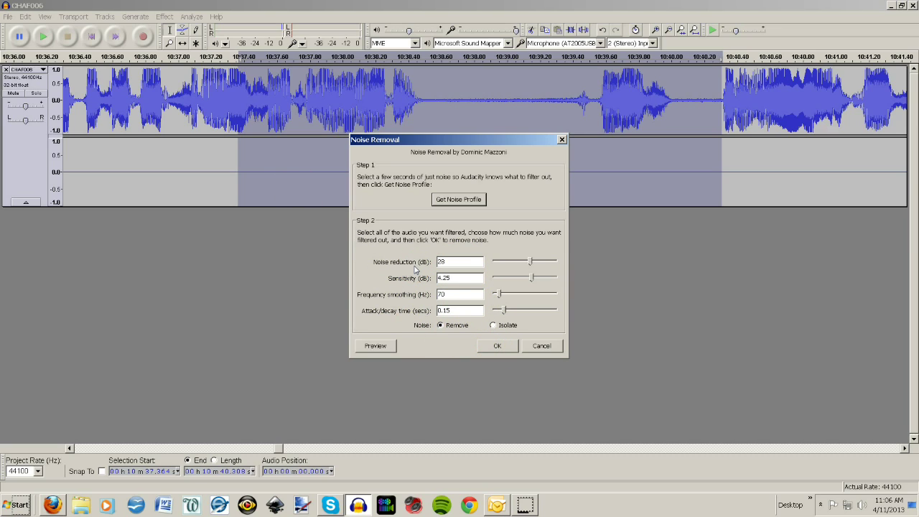
Preview noise removal twice on the selected speech with the default settings
click(381, 347)
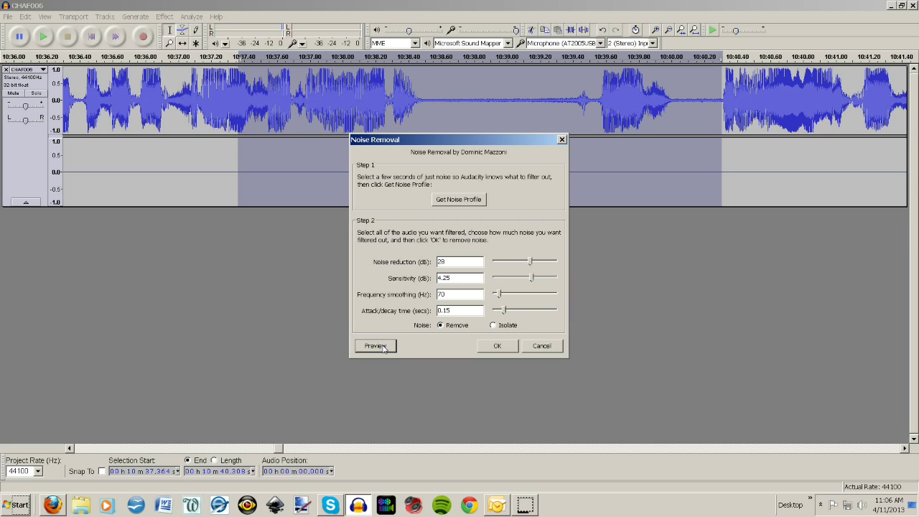
click(376, 346)
drag(453, 278, 421, 283)
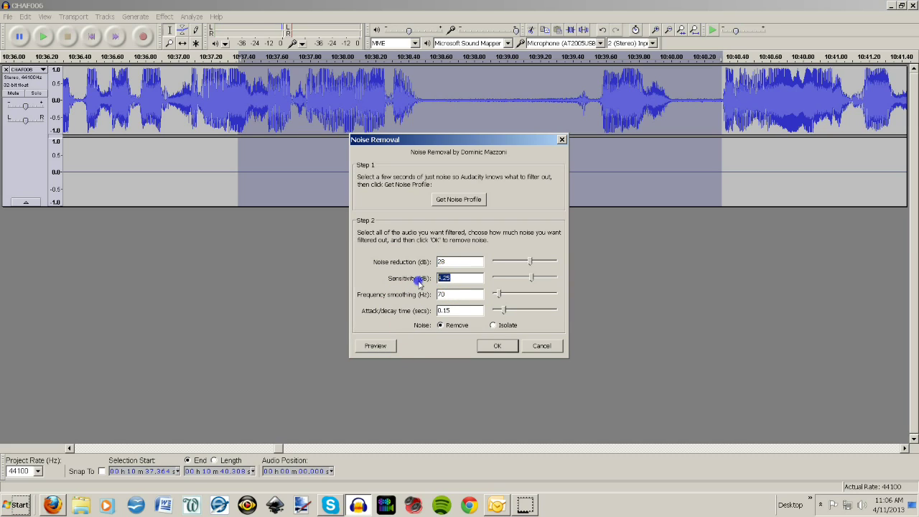
Set sensitivity to 0 and preview the result
text(0)
click(449, 294)
click(365, 348)
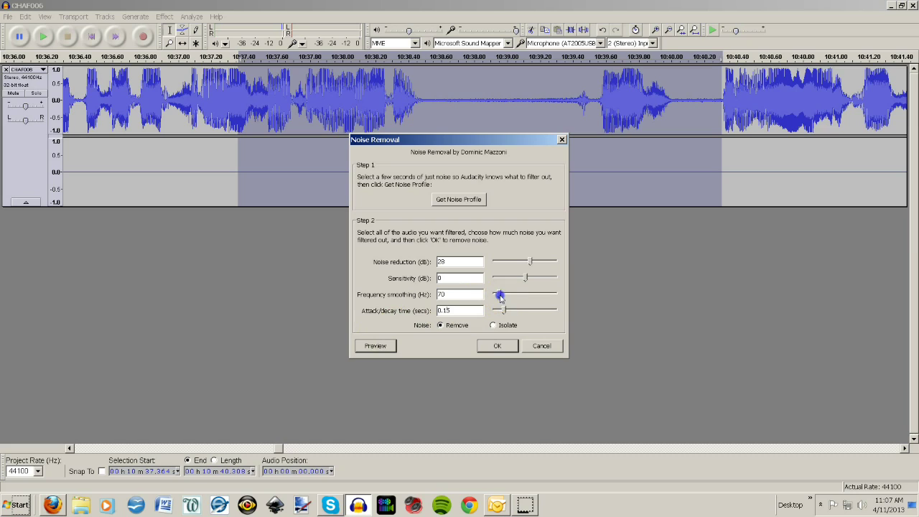
Raise frequency smoothing to 410 Hz, then 590 Hz, previewing each
drag(501, 297, 519, 297)
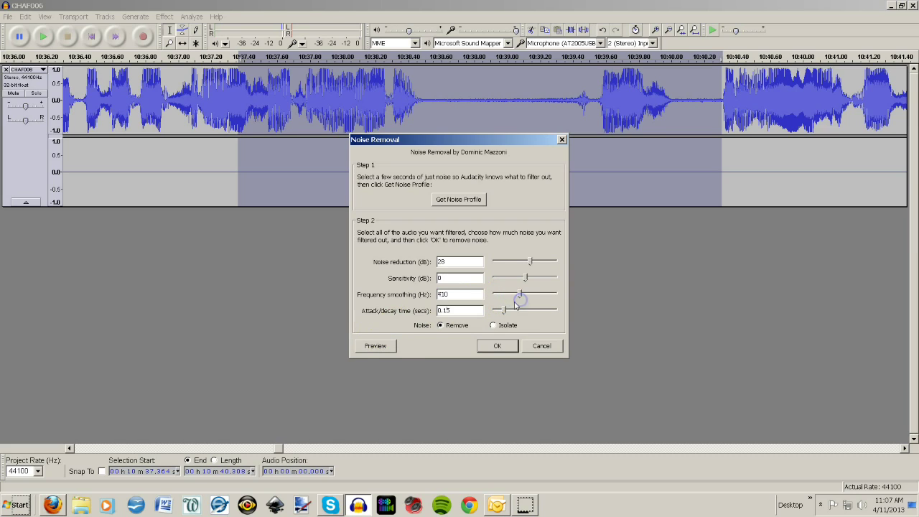
click(376, 347)
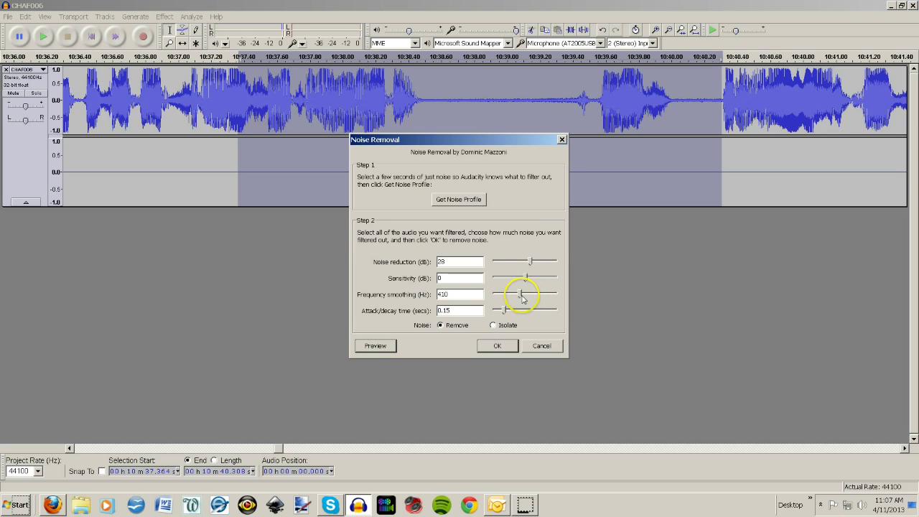
drag(521, 294, 533, 300)
click(374, 346)
Raise attack/decay to 0.20 seconds, preview, and apply noise removal to the speech
click(453, 311)
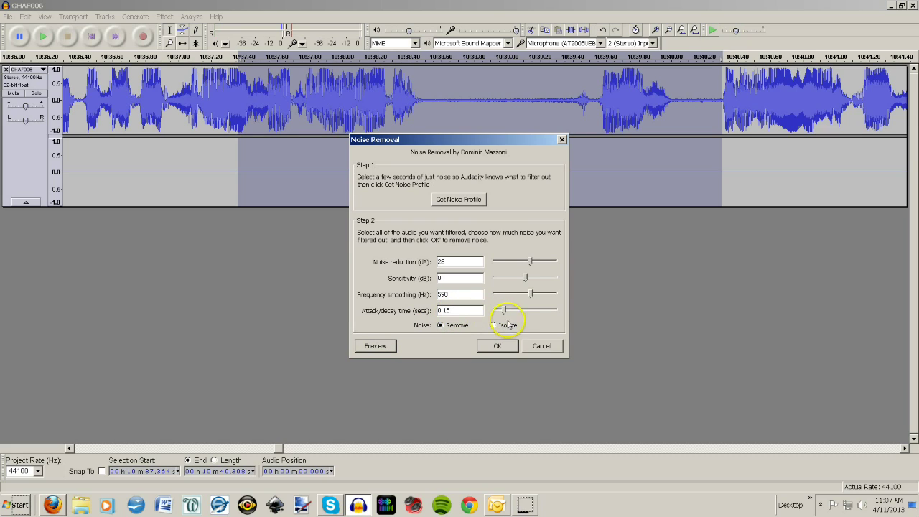
drag(501, 310, 507, 313)
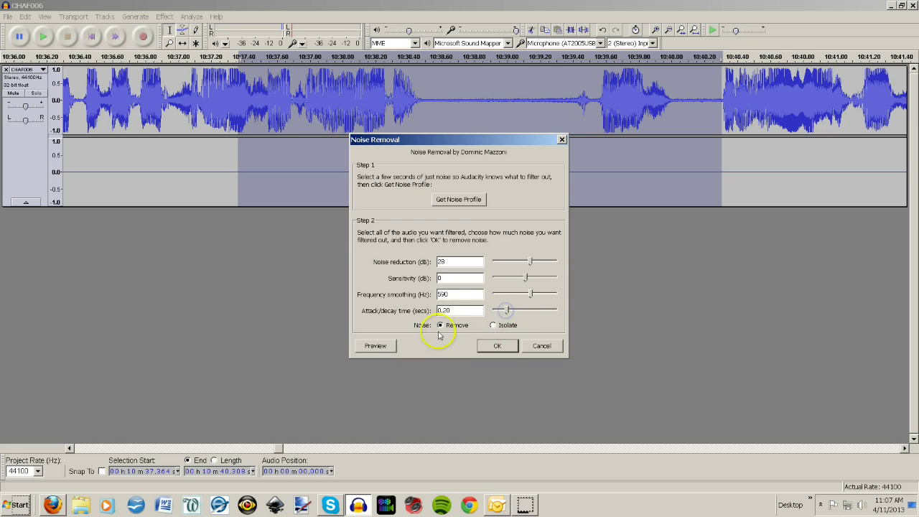
click(376, 347)
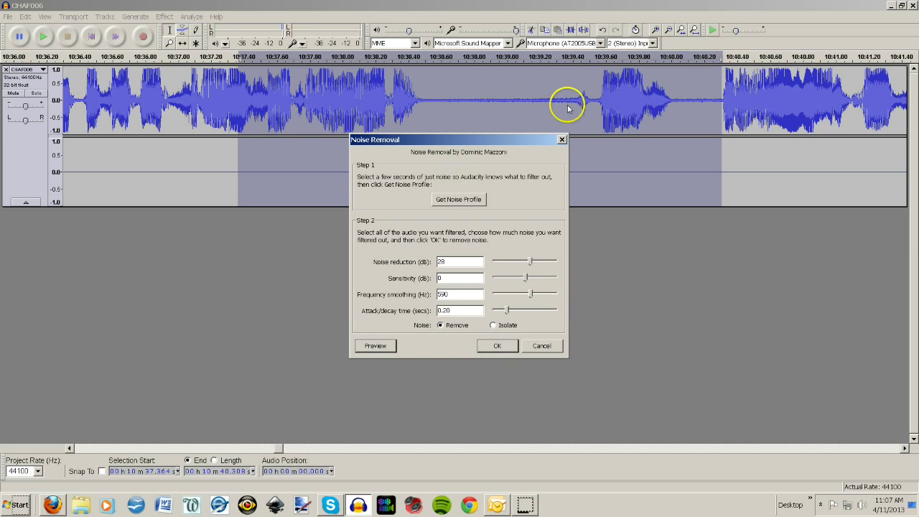
click(497, 346)
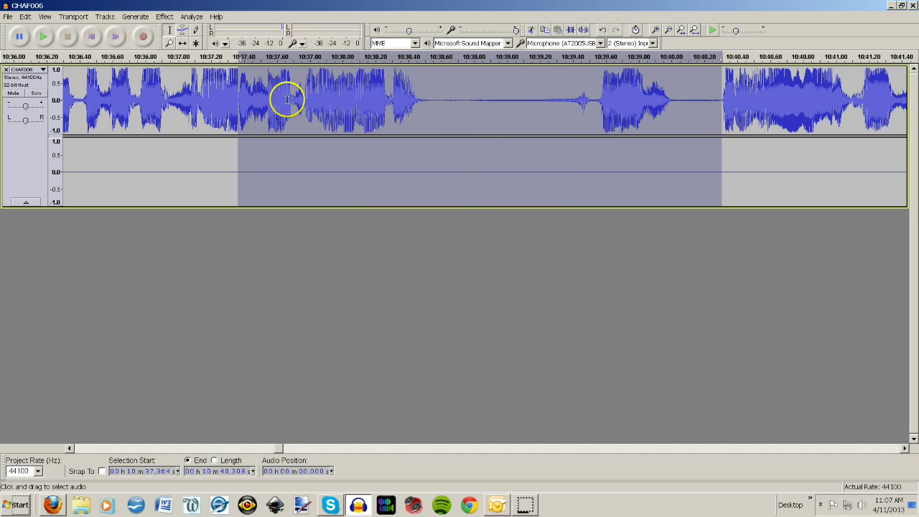
Play the cleaned section back from 10:37.378 twice, stopping in between
click(241, 96)
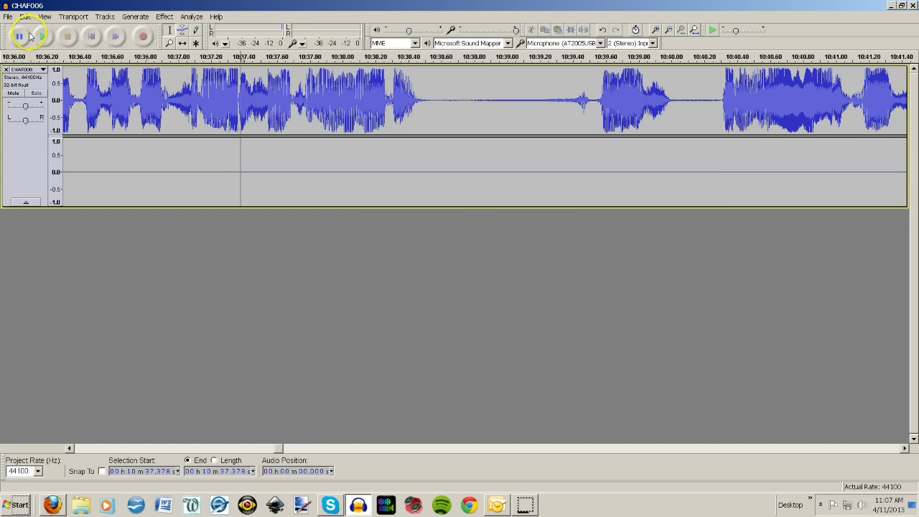
click(43, 36)
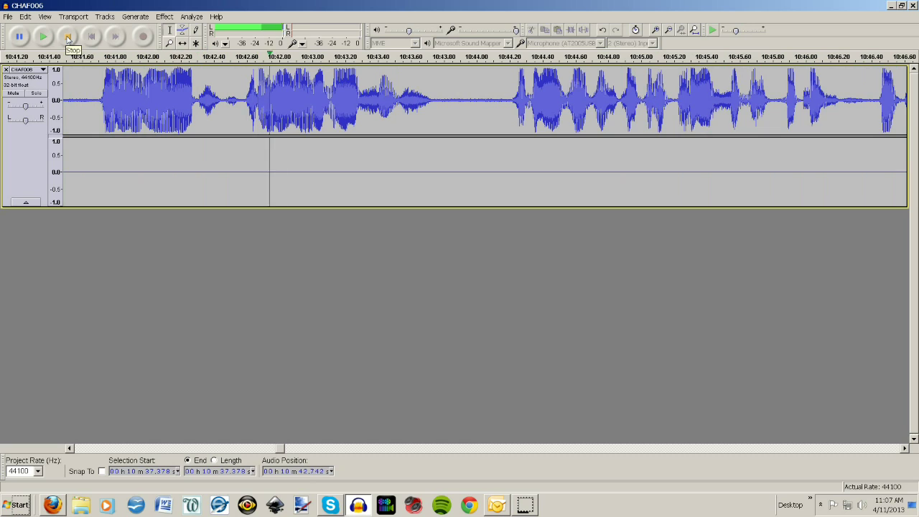
click(68, 37)
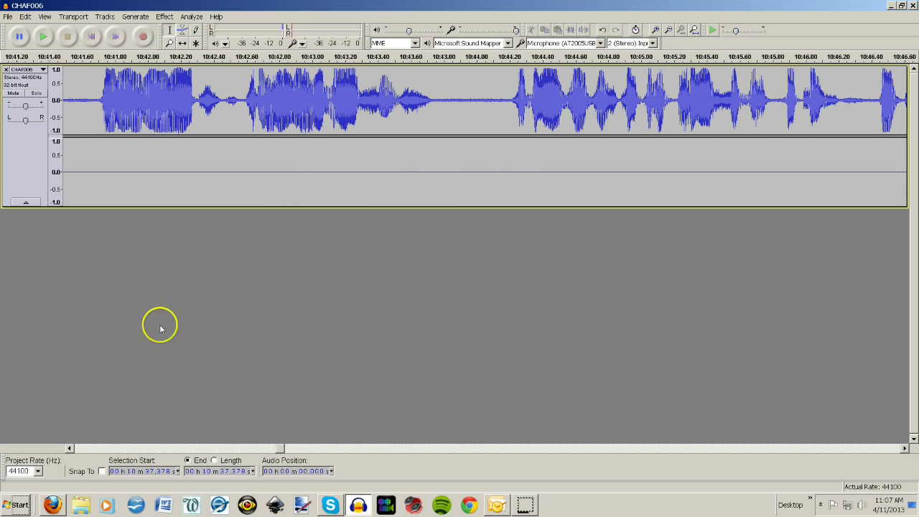
click(44, 37)
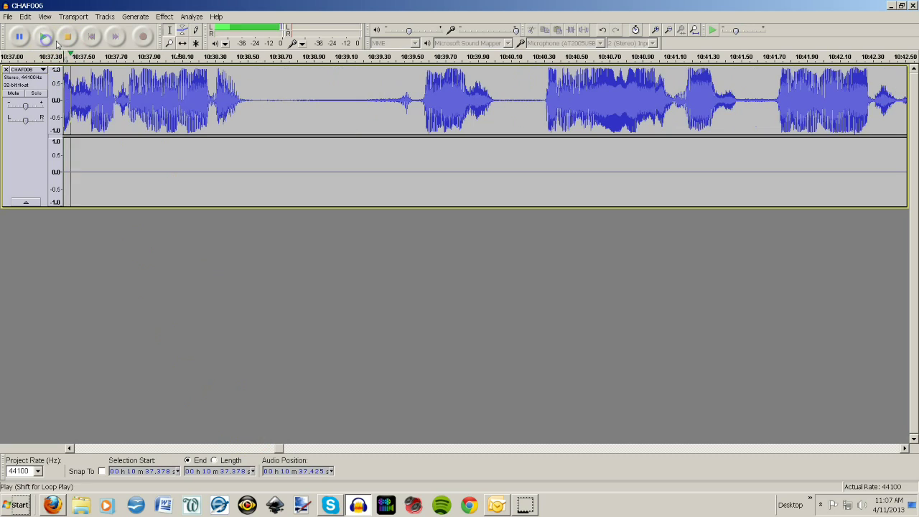
click(67, 38)
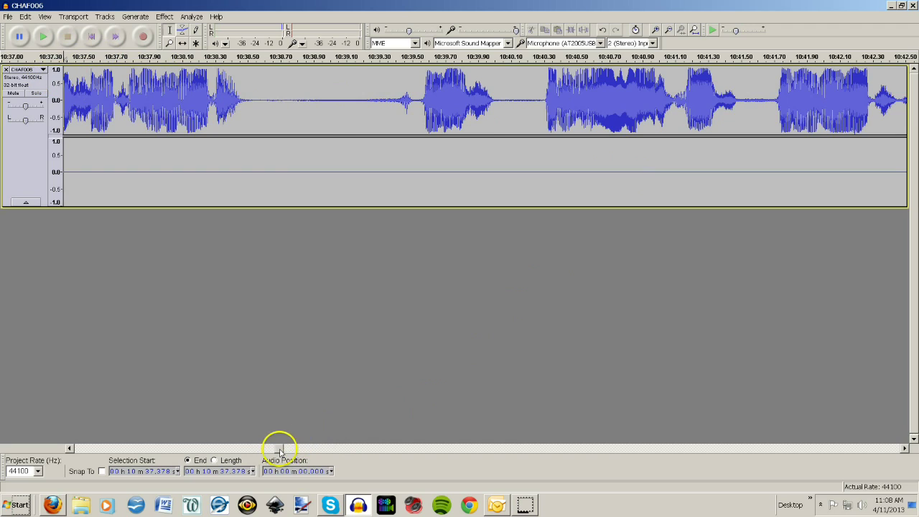
drag(280, 449, 287, 448)
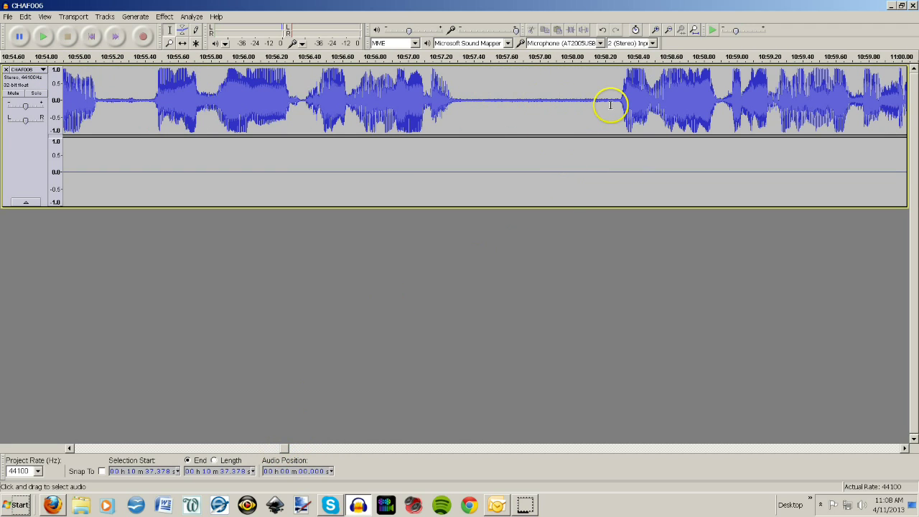